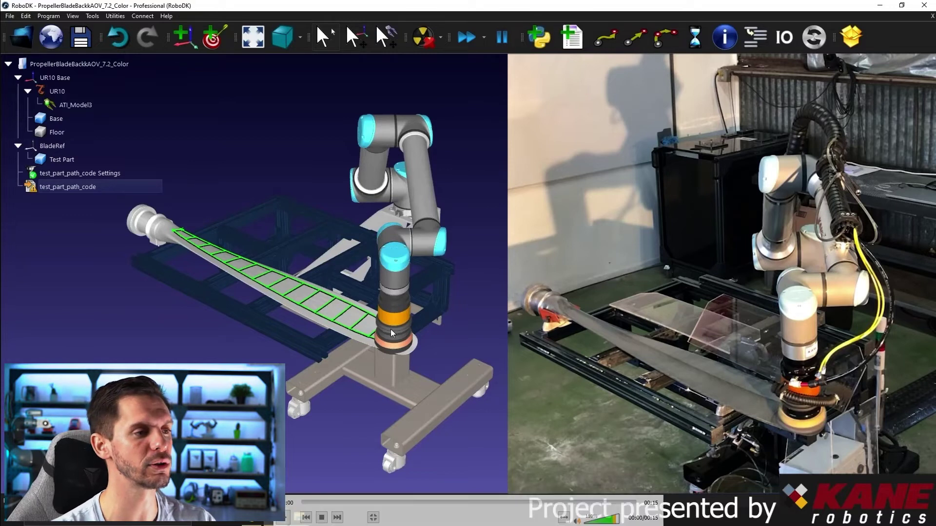
# - Play the propeller sanding video beside the UR10 blade-polishing simulation, then restart it
pyautogui.click(283, 517)
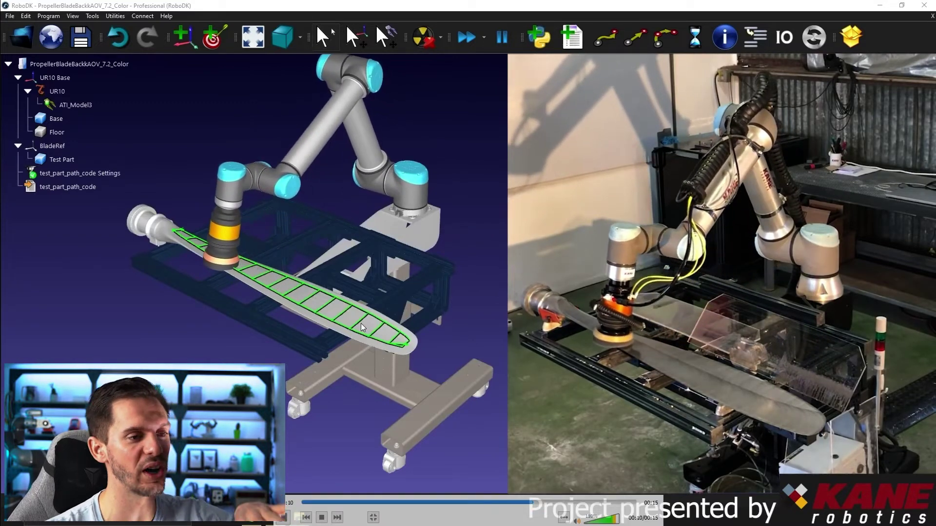
pyautogui.click(304, 503)
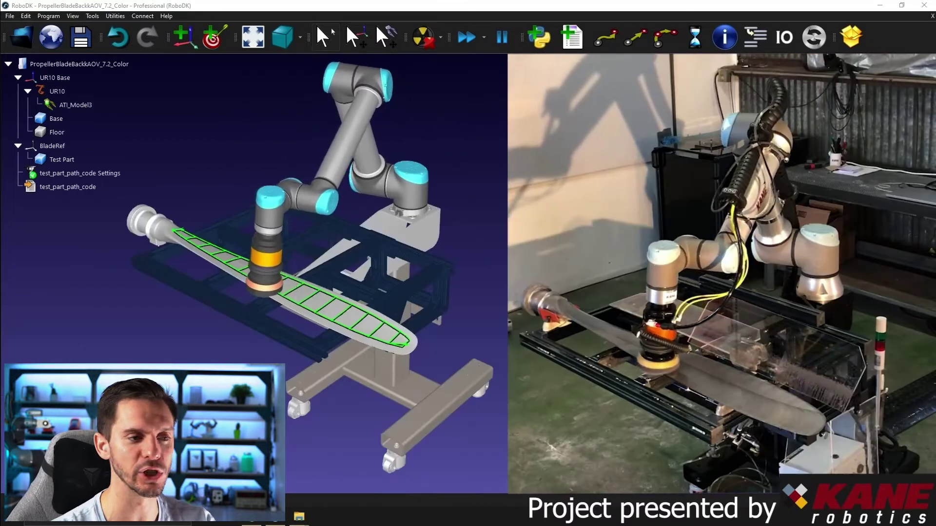
pyautogui.moveTo(450, 336)
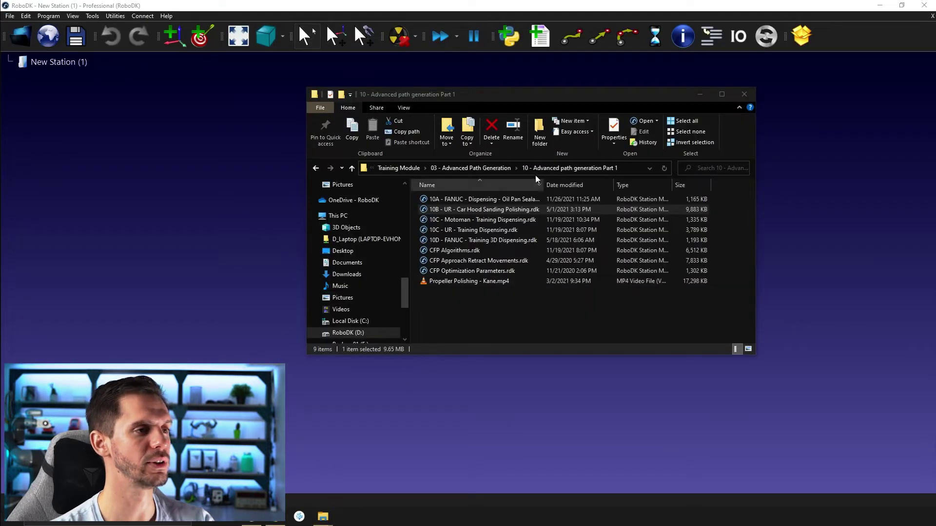
# - Go up to the 03 - Advanced Path Generation folder and bring the training files page forward
pyautogui.click(470, 167)
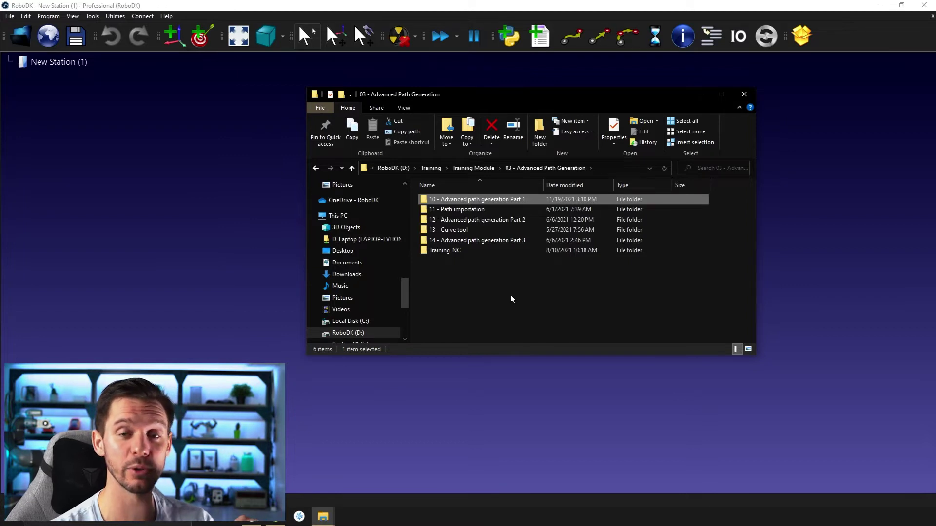
pyautogui.click(276, 516)
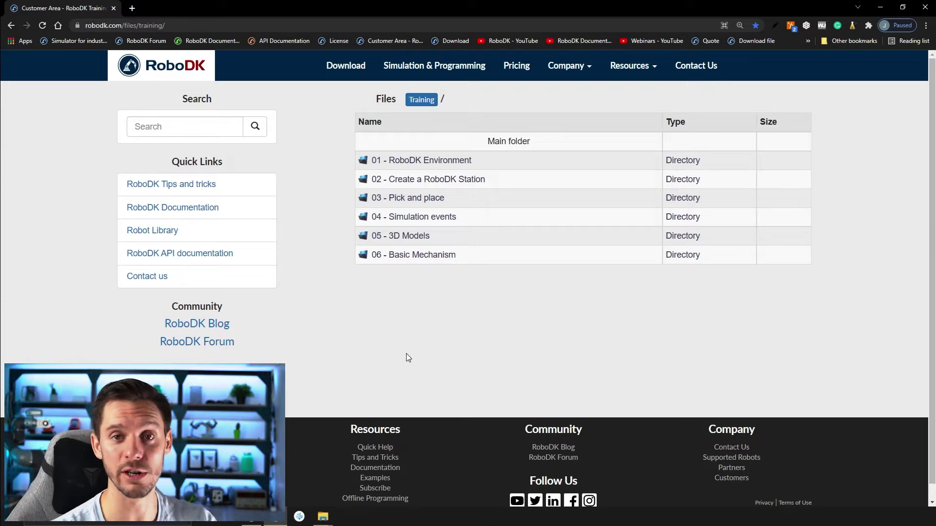
# - Load '10A - FANUC - Dispensing - Oil Pan Sealant.rdk' from the Part 1 folder into RoboDK
pyautogui.click(876, 7)
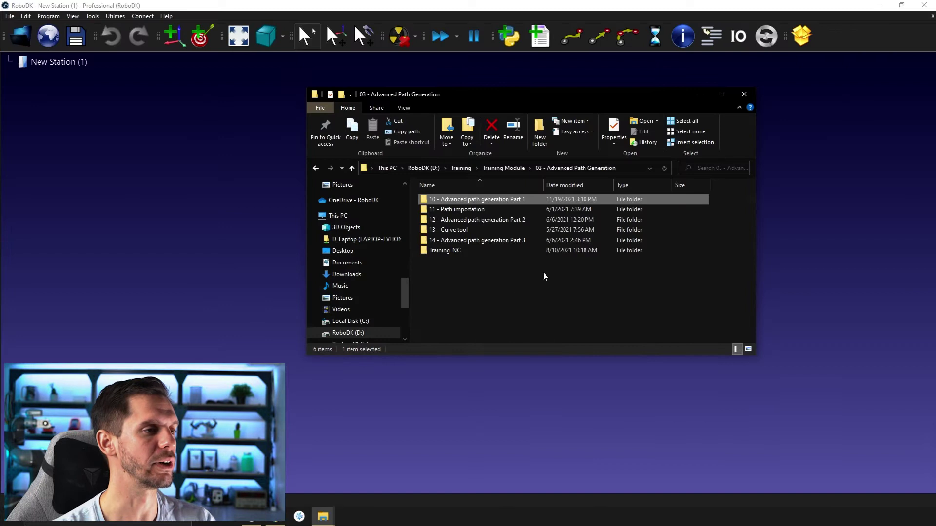
pyautogui.doubleClick(458, 199)
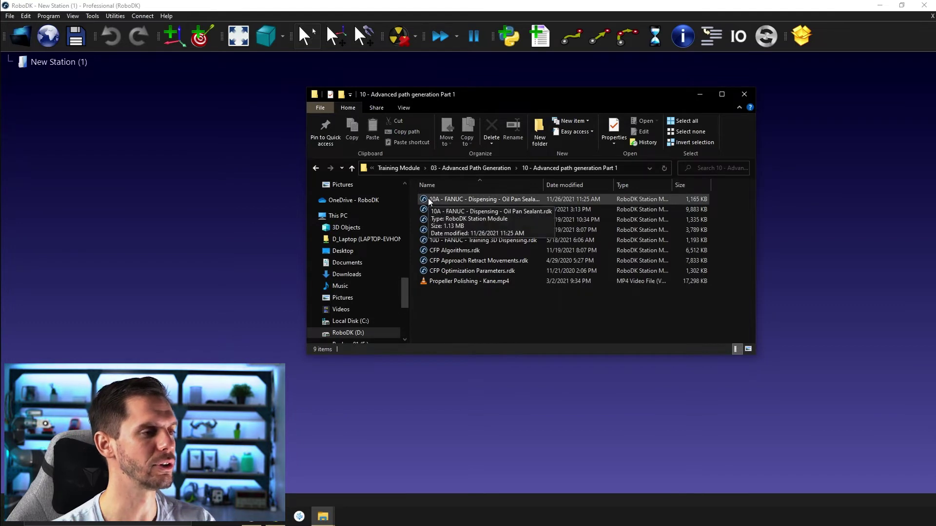
pyautogui.moveTo(429, 200); pyautogui.dragTo(199, 194)
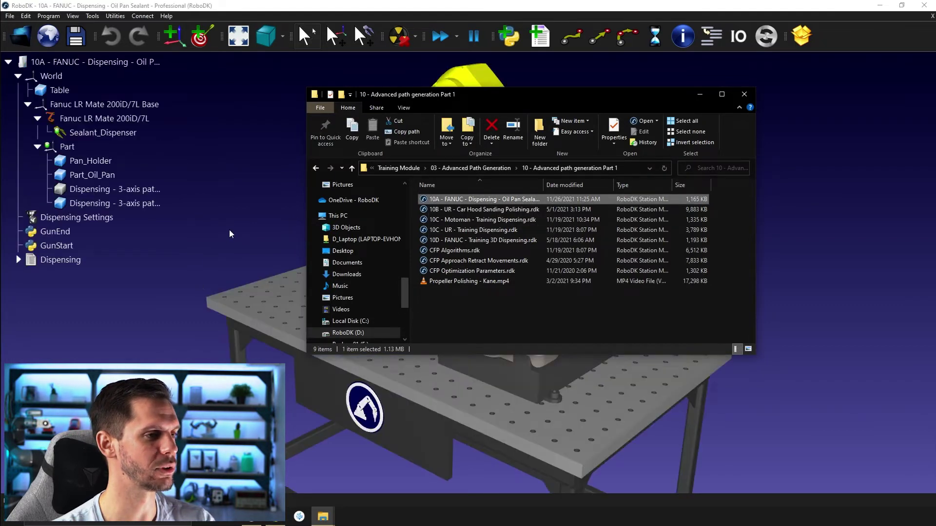
# - Run the Dispensing program simulation on the oil pan station
pyautogui.click(274, 177)
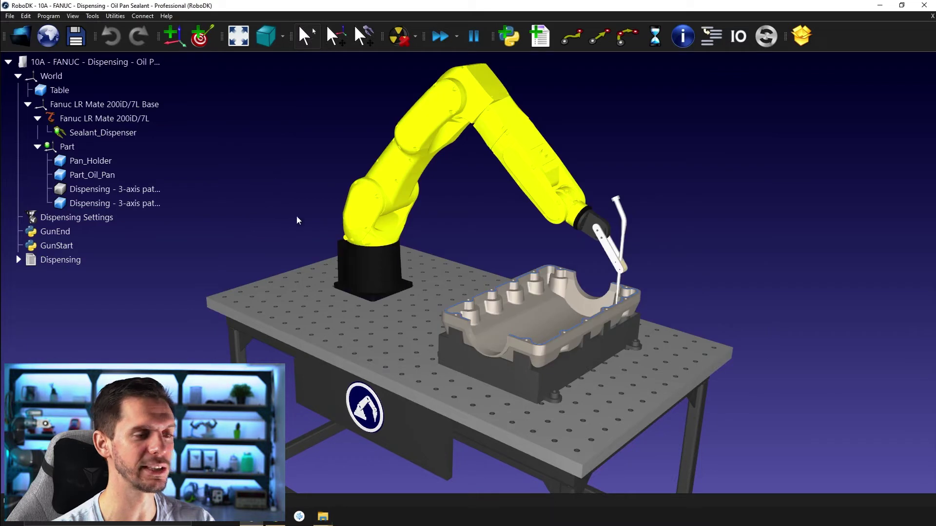
pyautogui.scroll(2, 592, 328)
pyautogui.scroll(4, 592, 329)
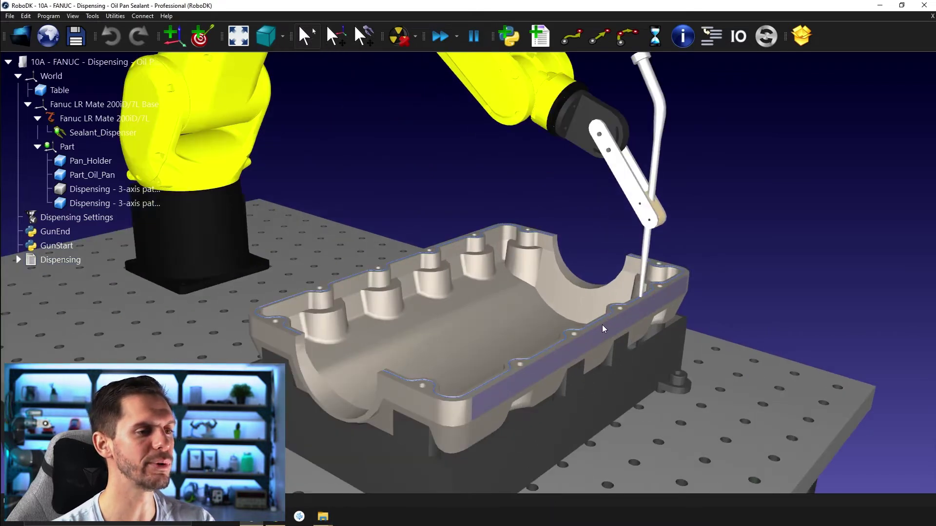
pyautogui.scroll(5, 748, 270)
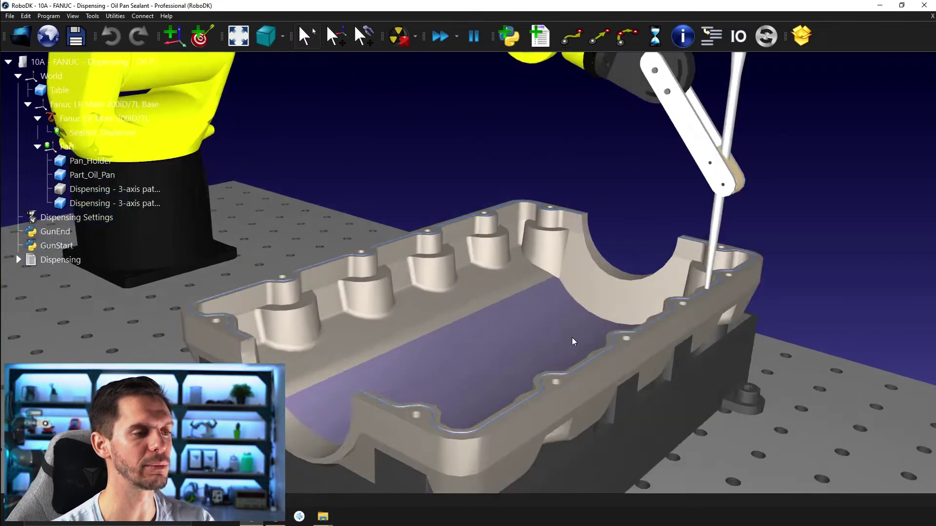
pyautogui.scroll(-10, 757, 279)
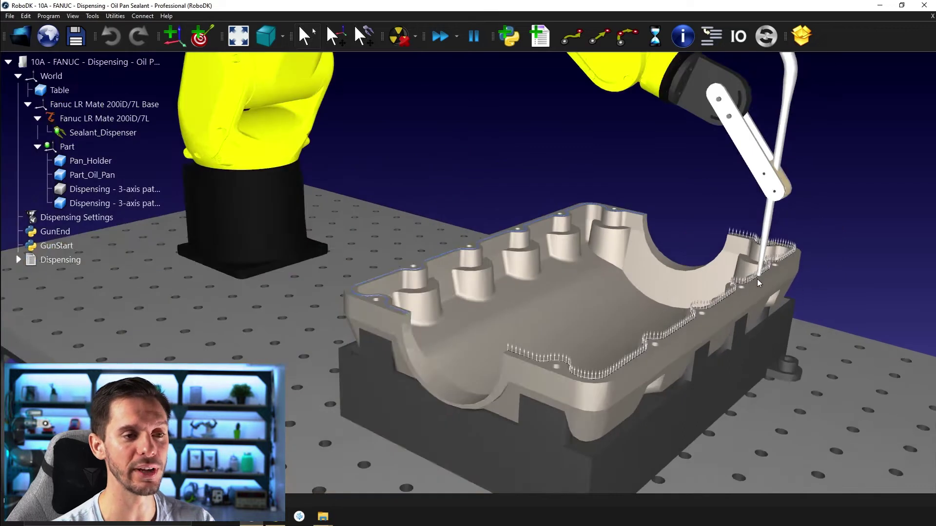
pyautogui.scroll(2, 747, 285)
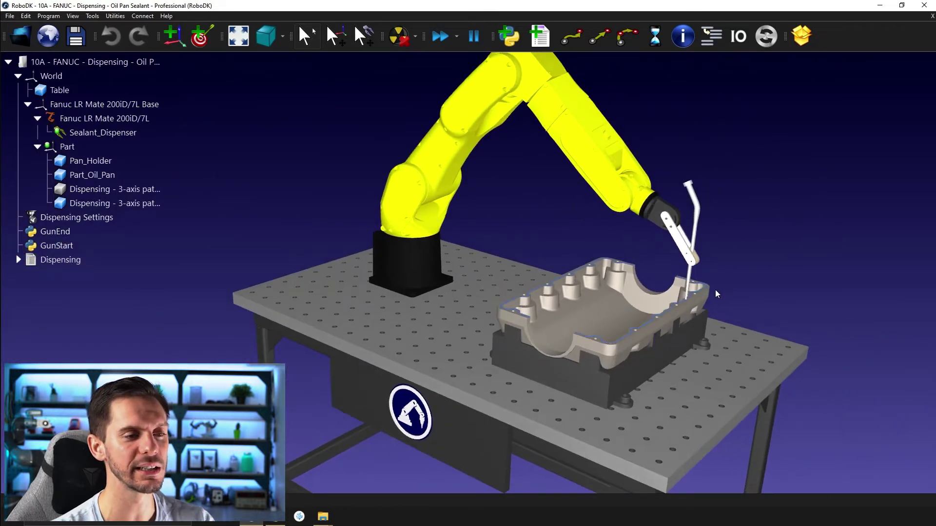
pyautogui.click(136, 249)
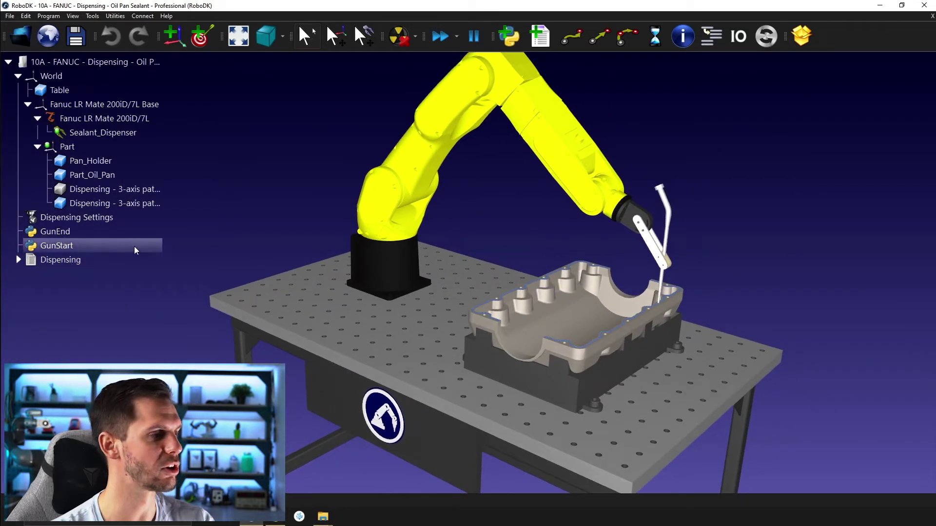
pyautogui.doubleClick(92, 261)
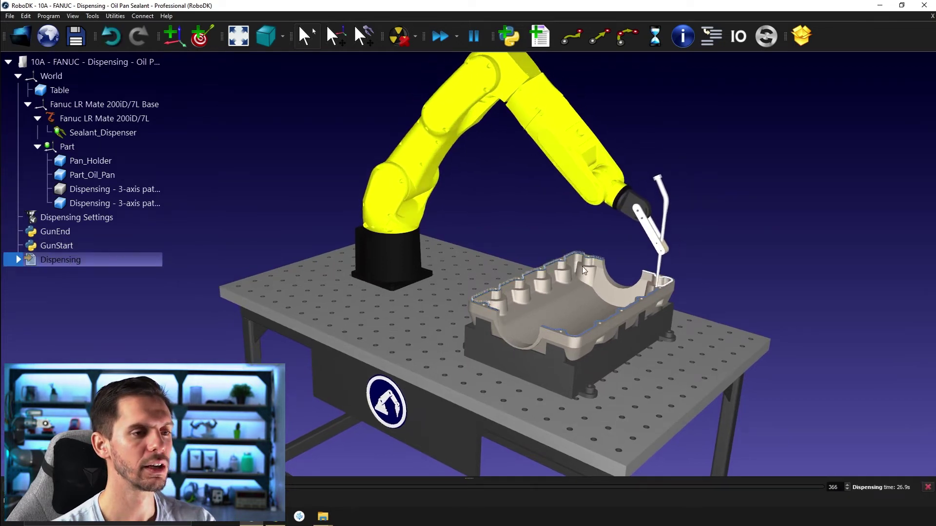
# - Lower the simulation speed and rotate the view around the oil pan sealant path
pyautogui.scroll(3, 584, 270)
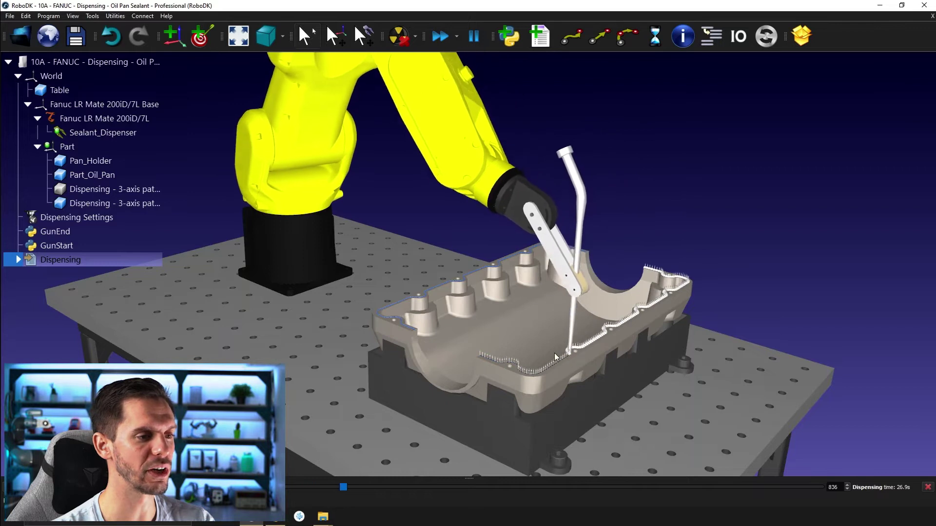
pyautogui.click(457, 36)
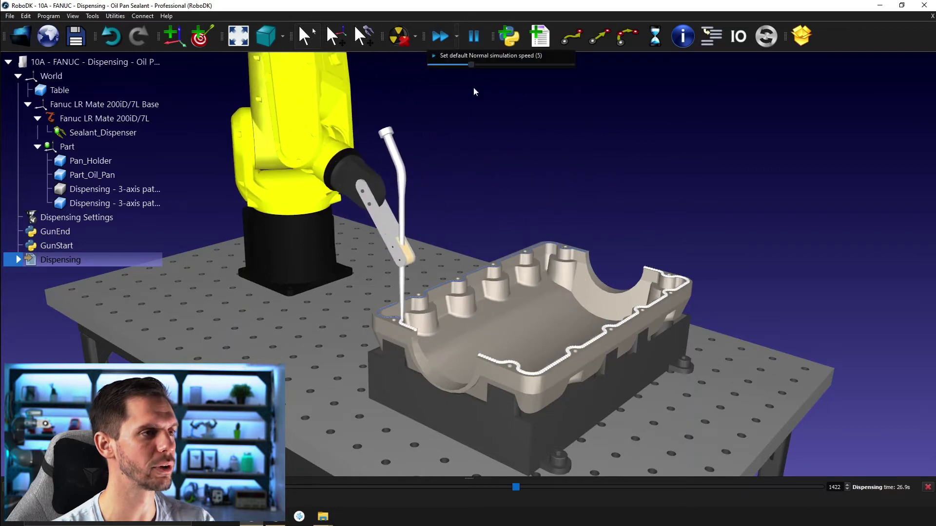
pyautogui.moveTo(471, 65); pyautogui.dragTo(461, 65)
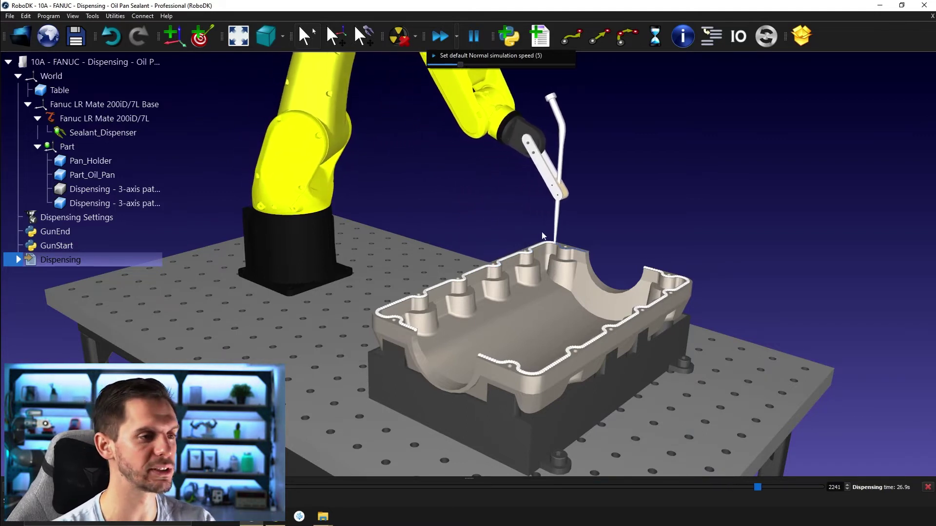
pyautogui.click(635, 191)
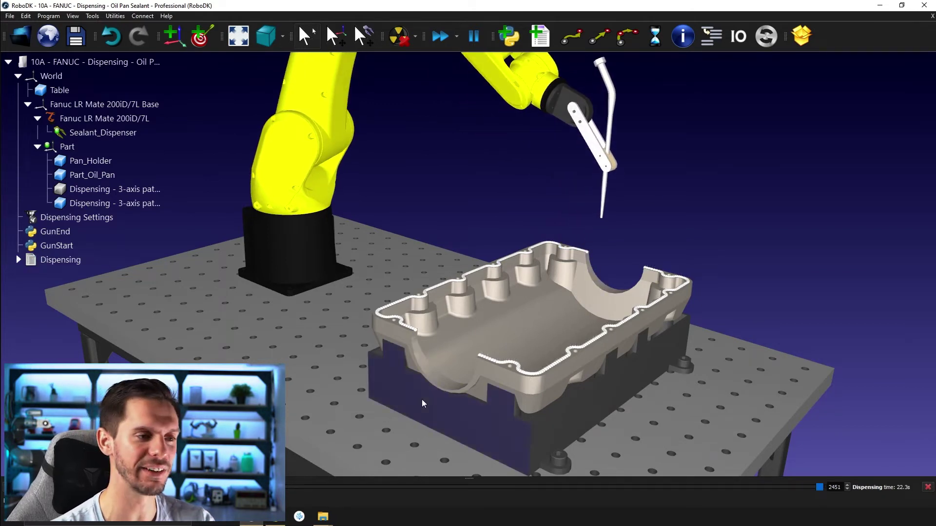
pyautogui.scroll(-3, 448, 402)
pyautogui.moveTo(447, 402); pyautogui.dragTo(527, 388)
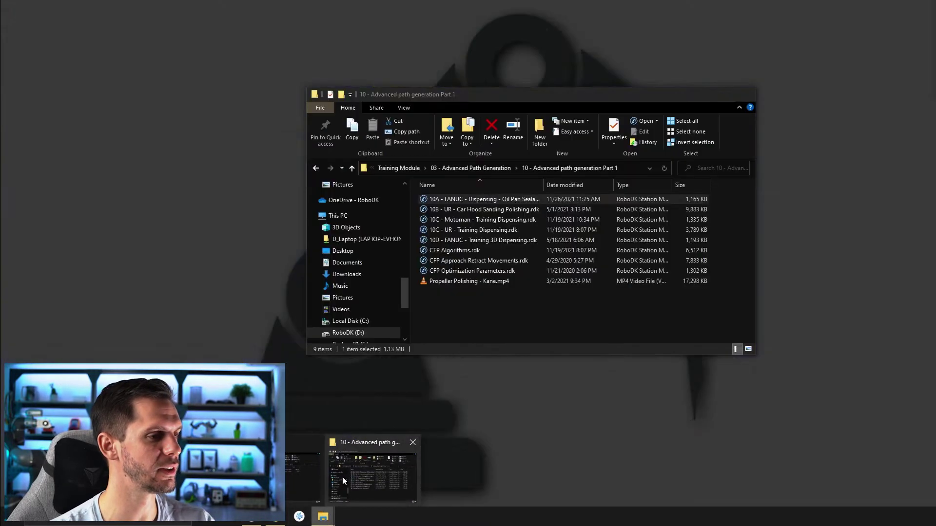
# - Load '10B - UR - Car Hood Sanding Polishing.rdk' into the RoboDK station tree
pyautogui.click(342, 476)
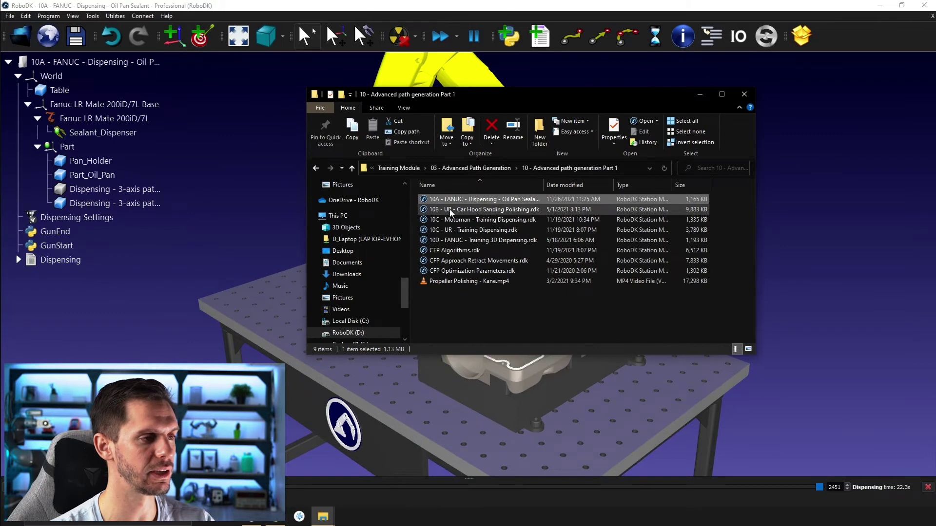
pyautogui.click(478, 212)
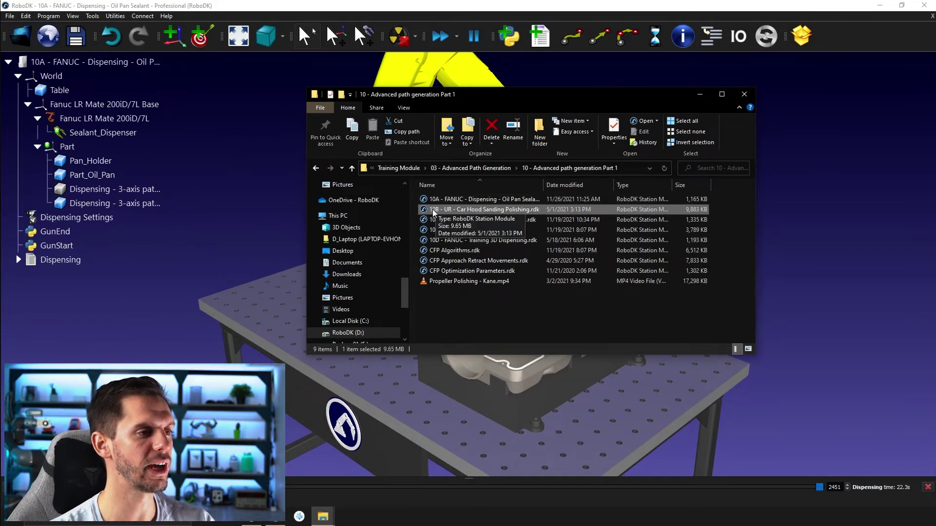
pyautogui.moveTo(452, 211); pyautogui.dragTo(240, 198)
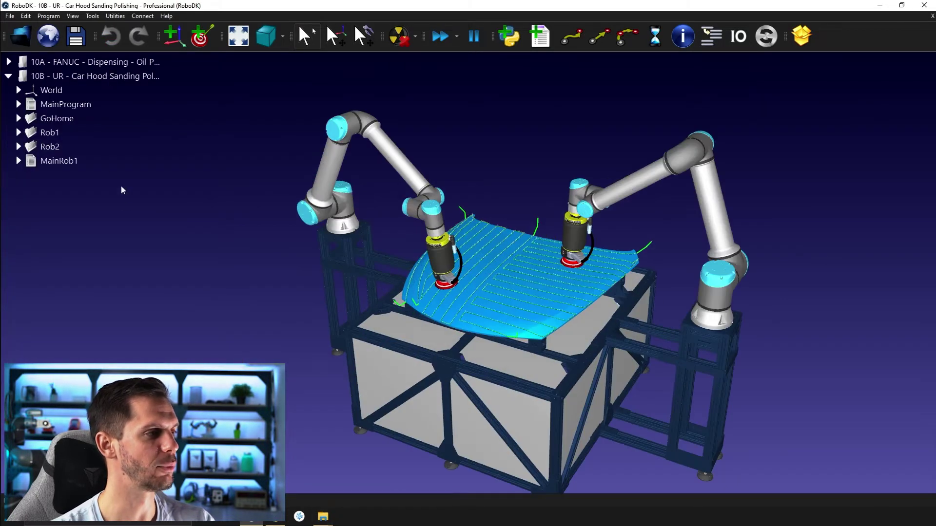
# - Run MainProgram so both UR robots sand the car hood in simulation
pyautogui.click(81, 105)
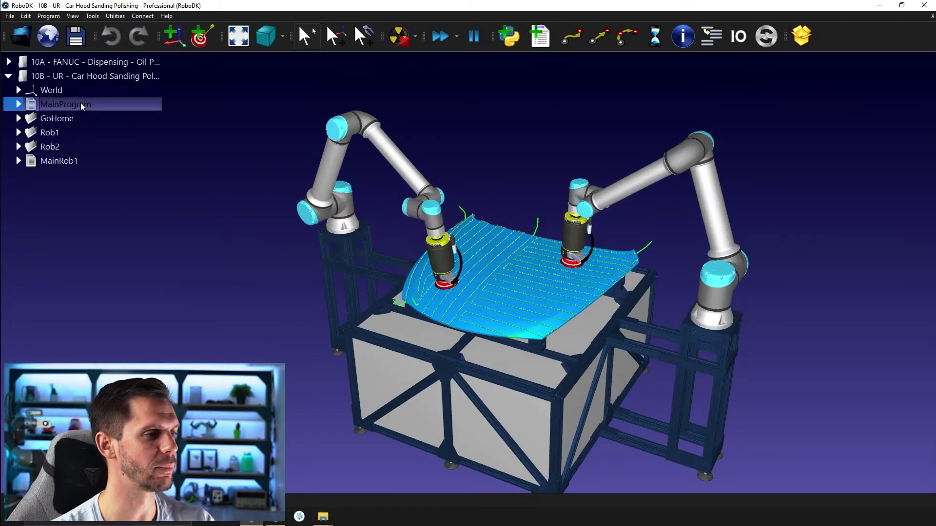
pyautogui.doubleClick(81, 105)
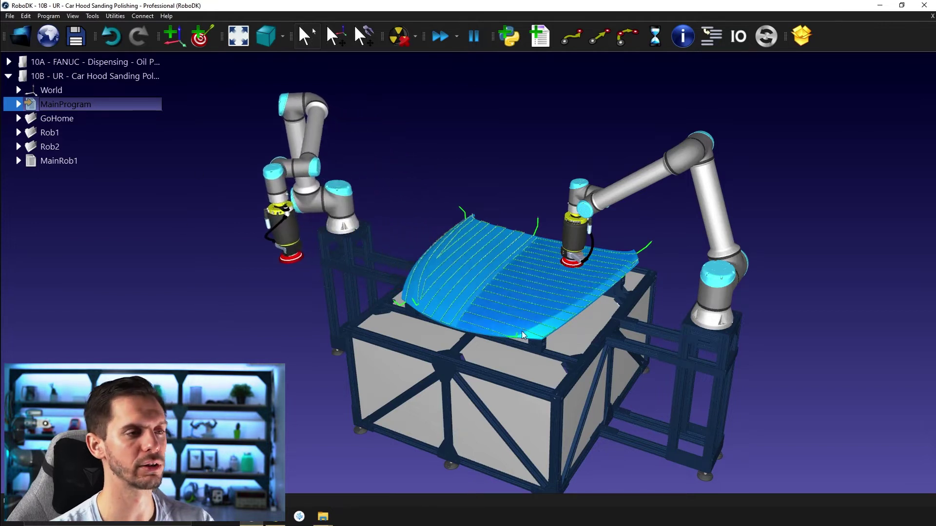
pyautogui.scroll(-3, 516, 332)
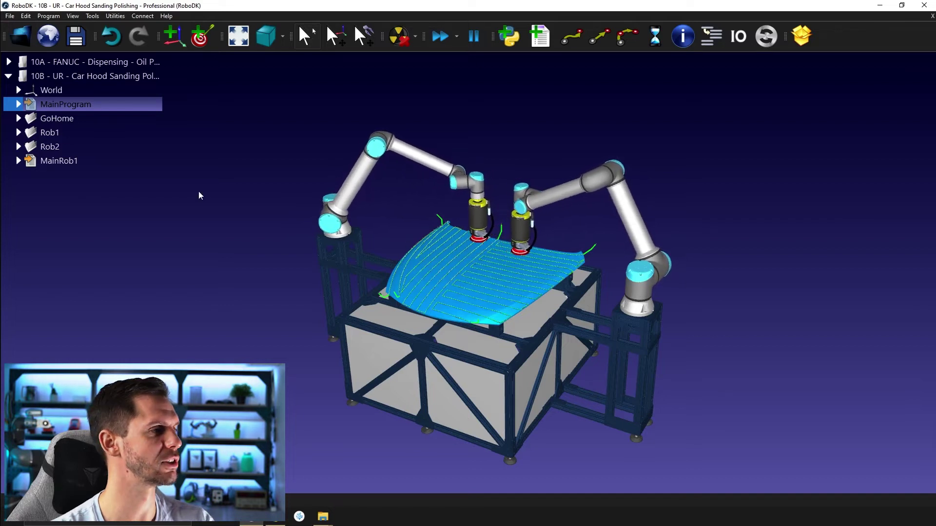
pyautogui.click(18, 162)
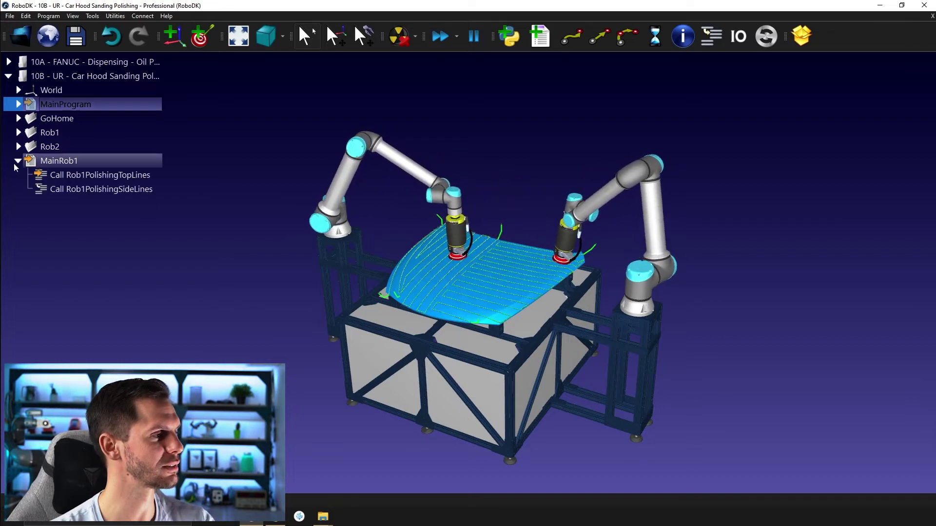
pyautogui.click(20, 162)
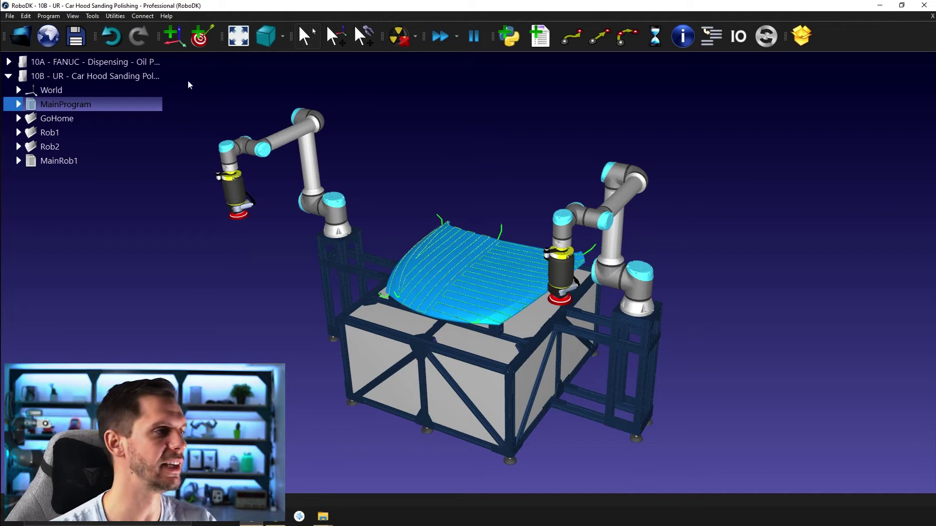
pyautogui.click(115, 16)
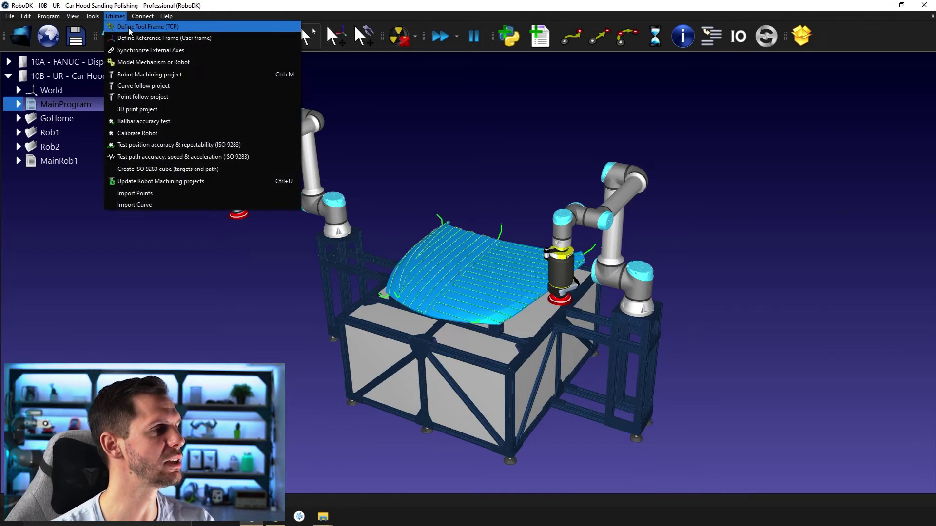